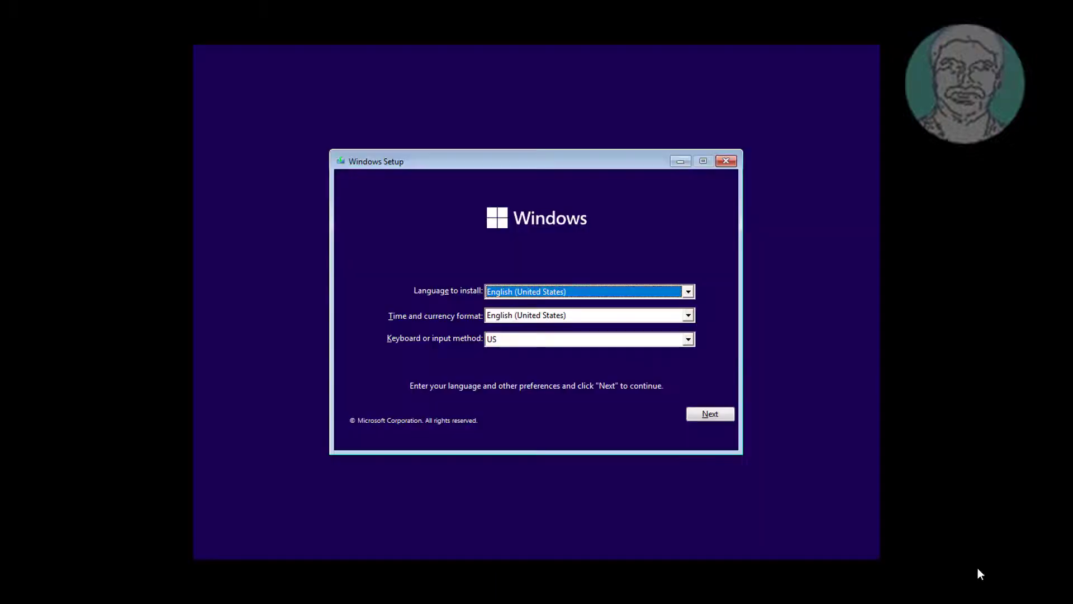
- Accept the language settings and choose Repair your computer instead of installing
left_click(724, 418)
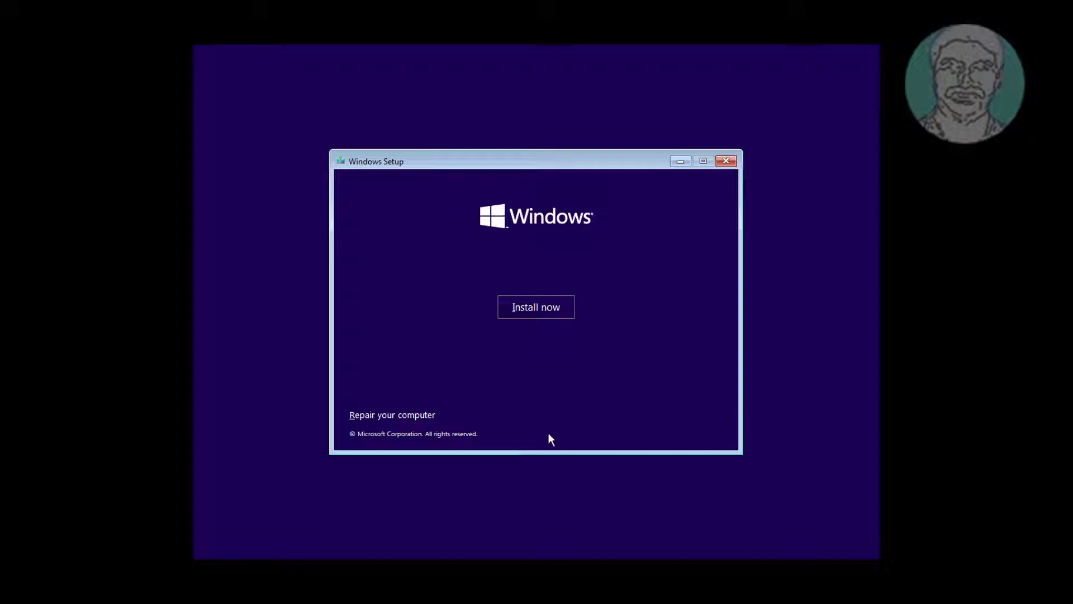
left_click(406, 416)
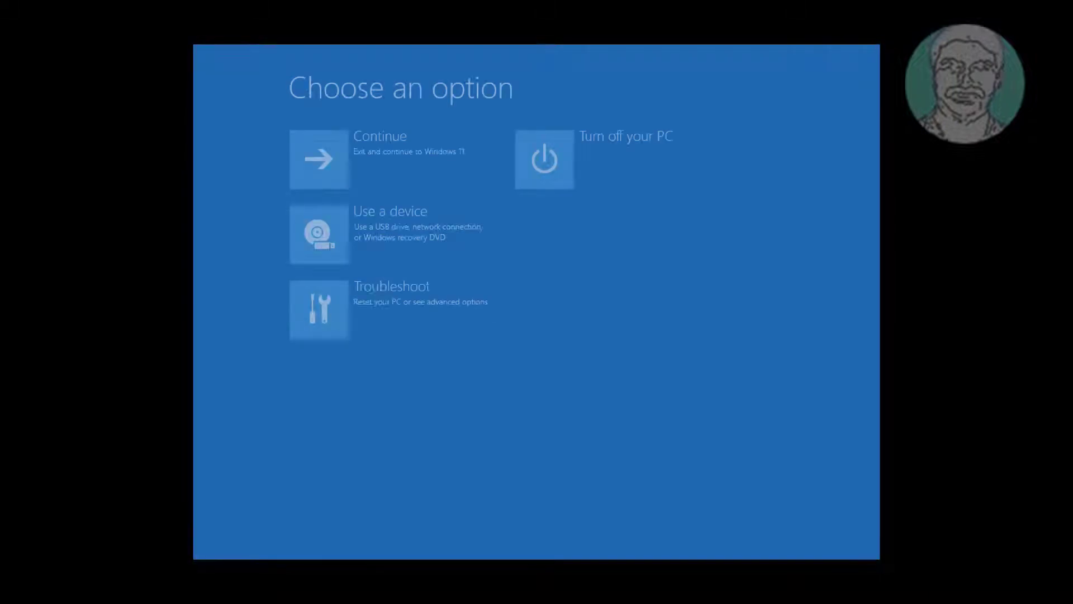
- Run Startup Repair from Troubleshoot on the Windows 11 installation
left_click(403, 320)
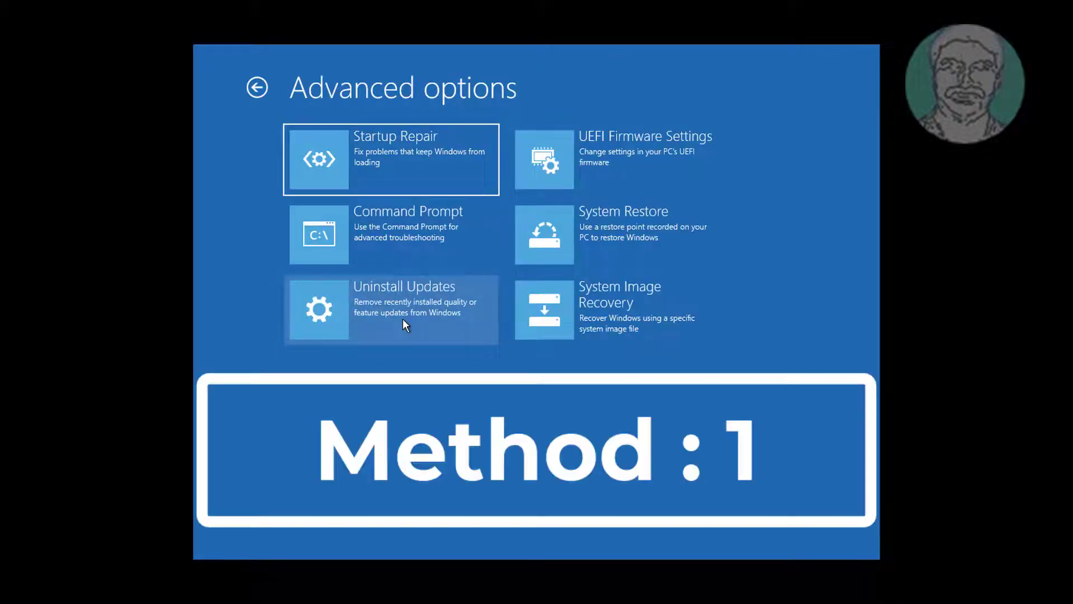
left_click(418, 149)
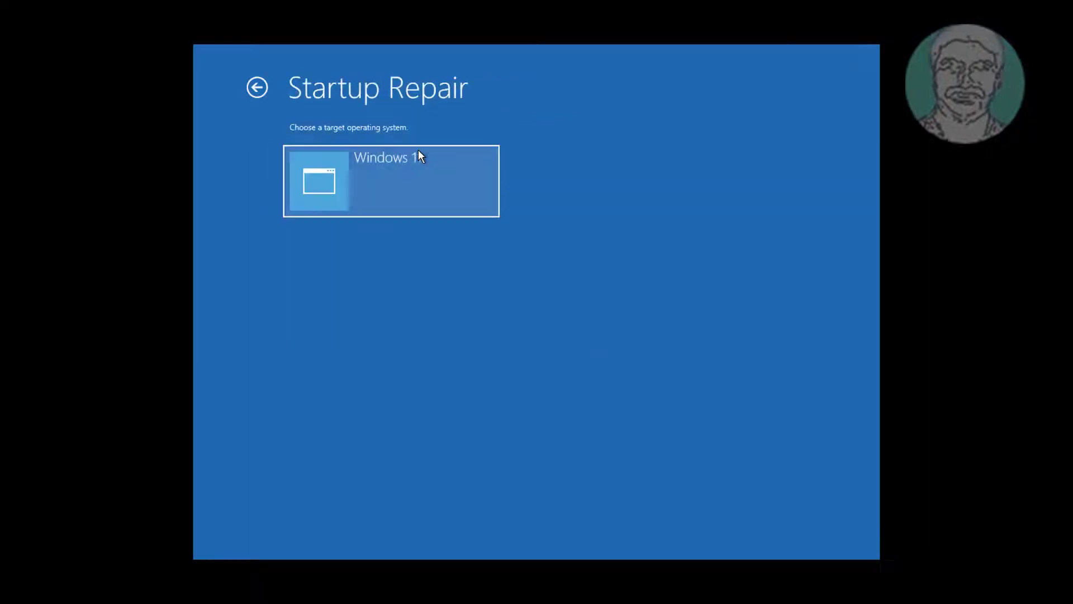
left_click(423, 174)
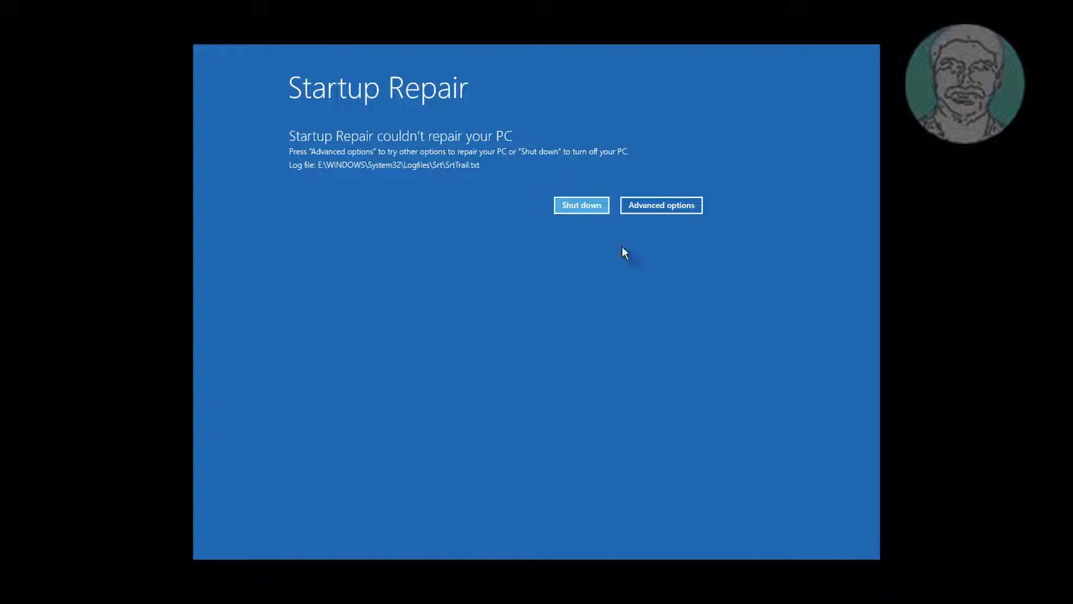
left_click(667, 216)
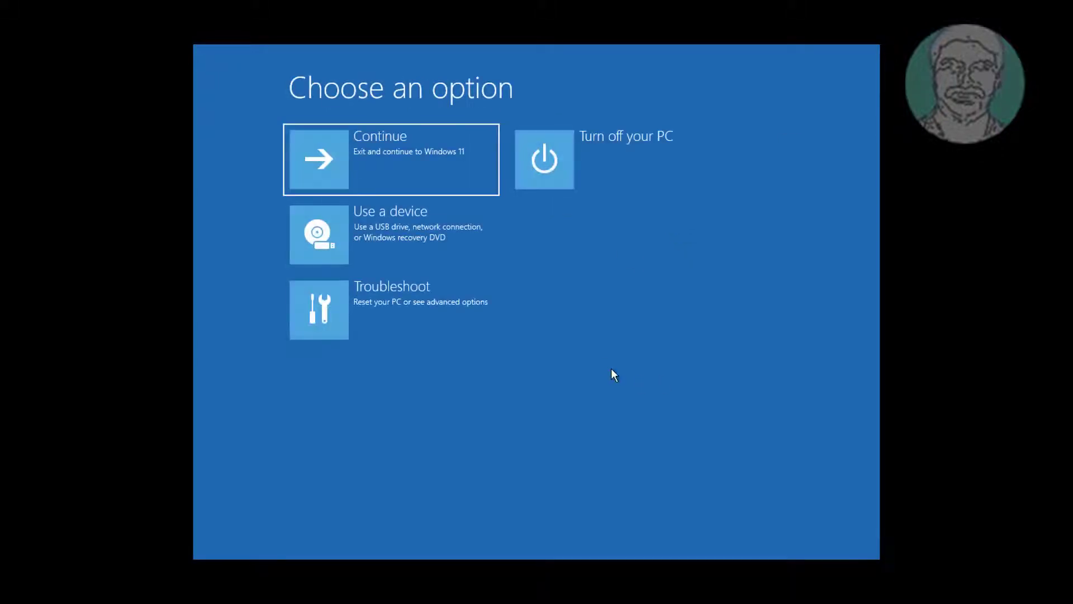
left_click(407, 310)
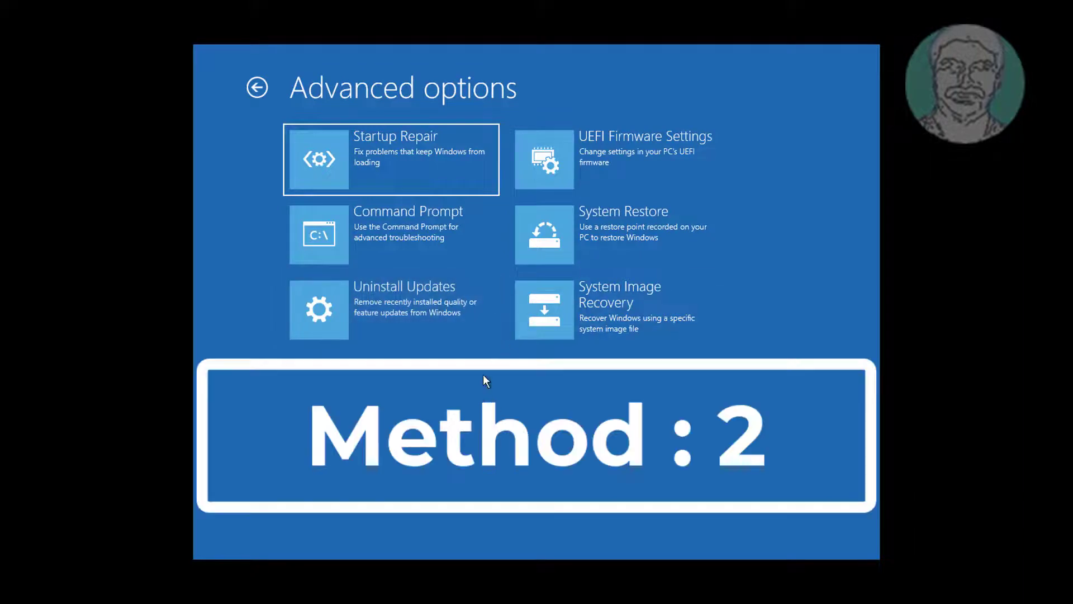
left_click(641, 230)
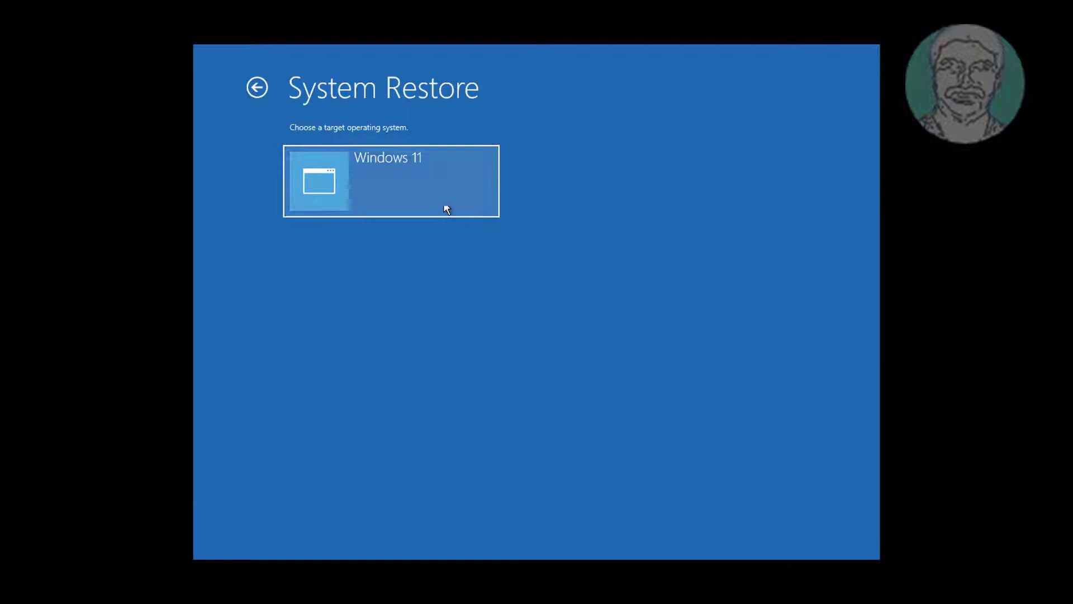
left_click(448, 210)
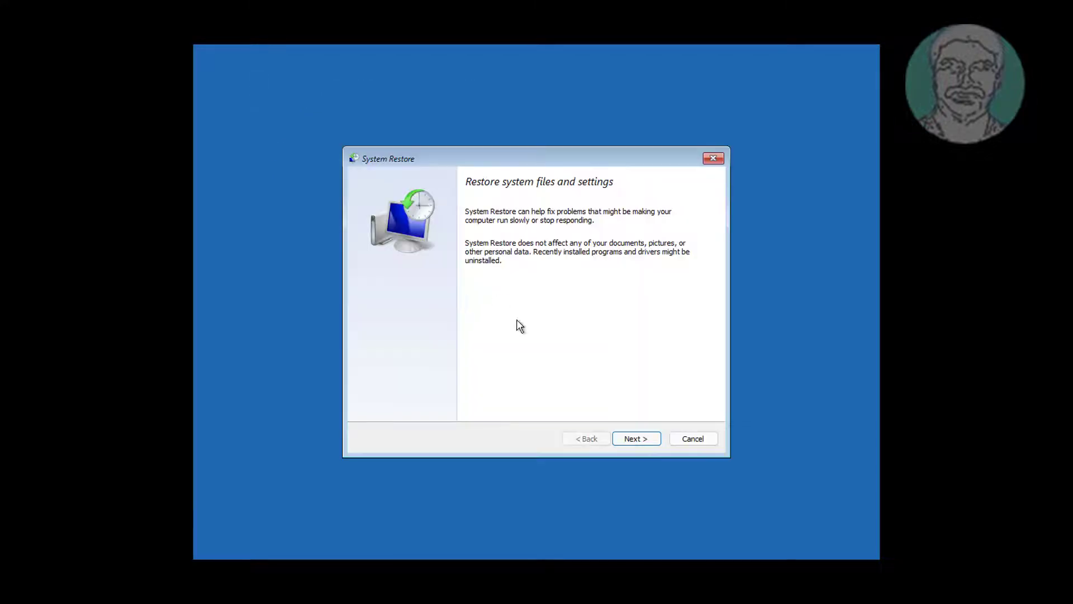
left_click(647, 442)
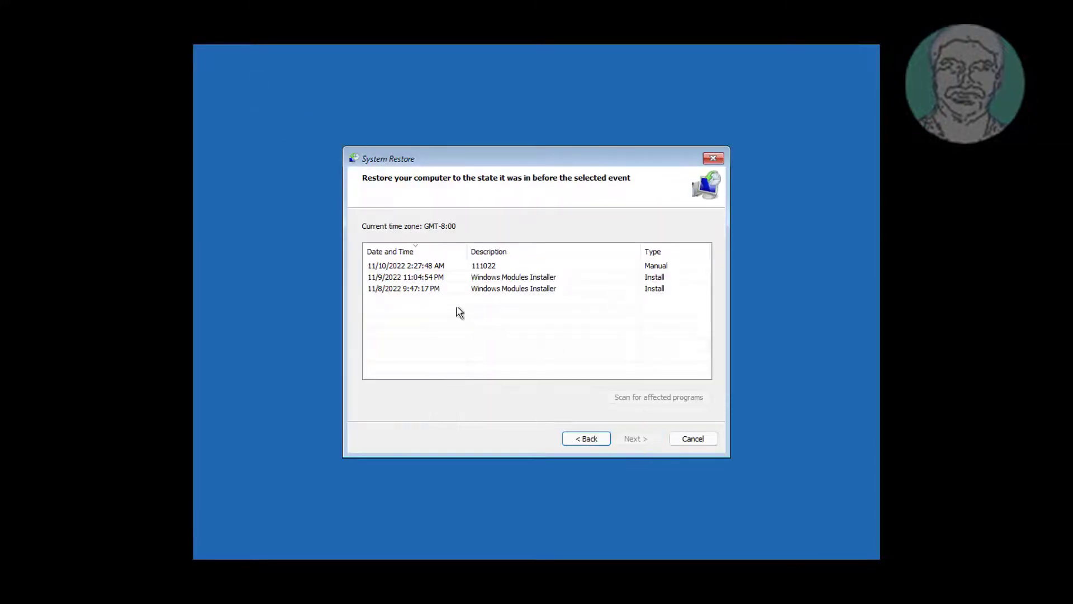
left_click(421, 288)
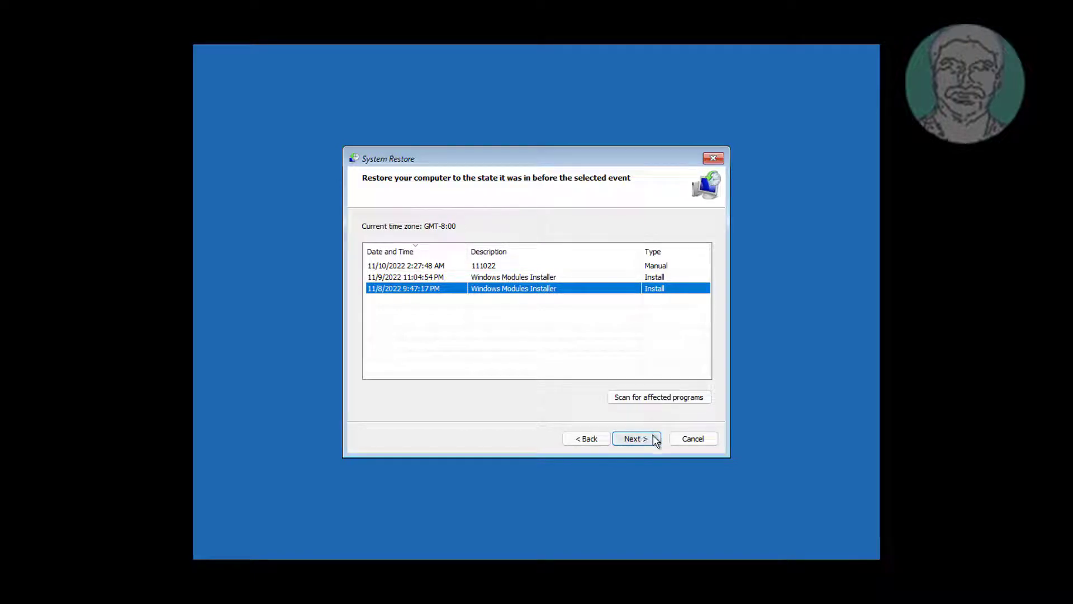
left_click(694, 439)
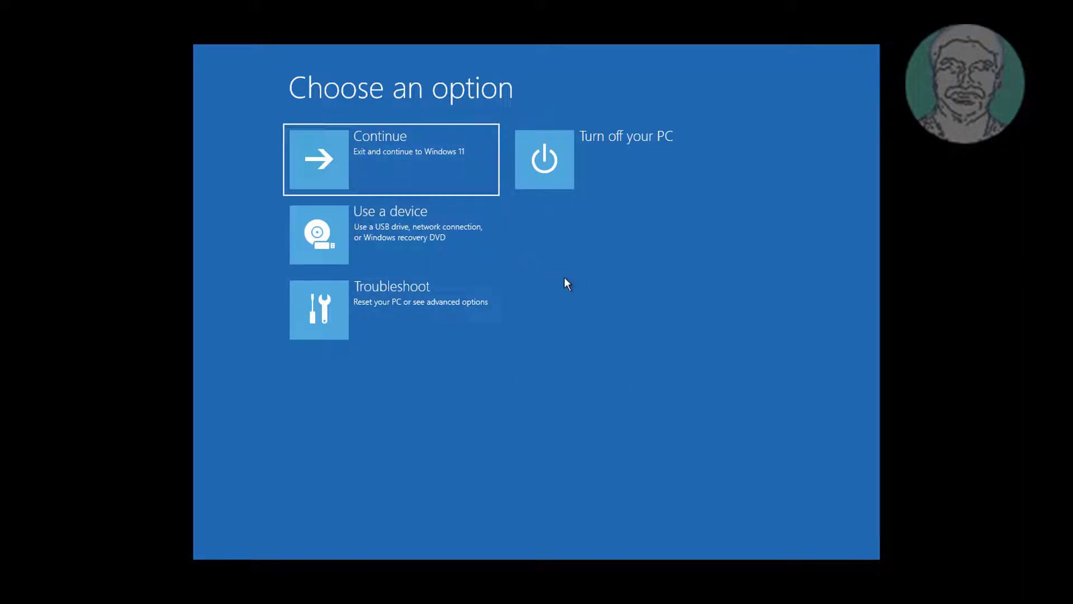
- Go into Troubleshoot to reach the Advanced options screen
left_click(441, 289)
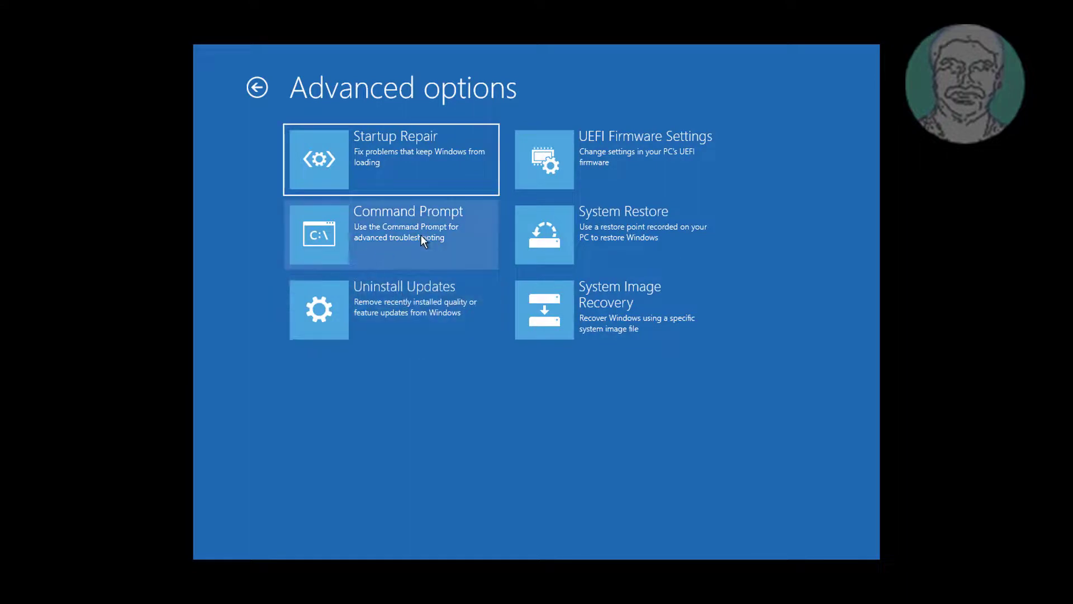
- Run bcdedit in Command Prompt and highlight the Windows Boot Loader path on partition E:
left_click(422, 237)
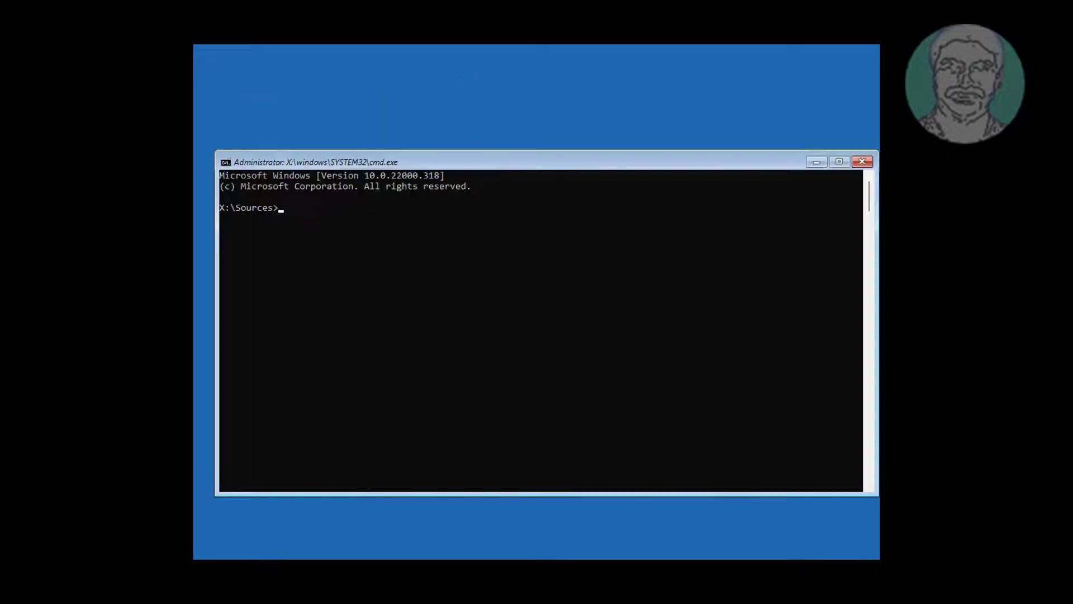
type("bcdedit")
key("Return")
scroll(379, 240, "up", 1)
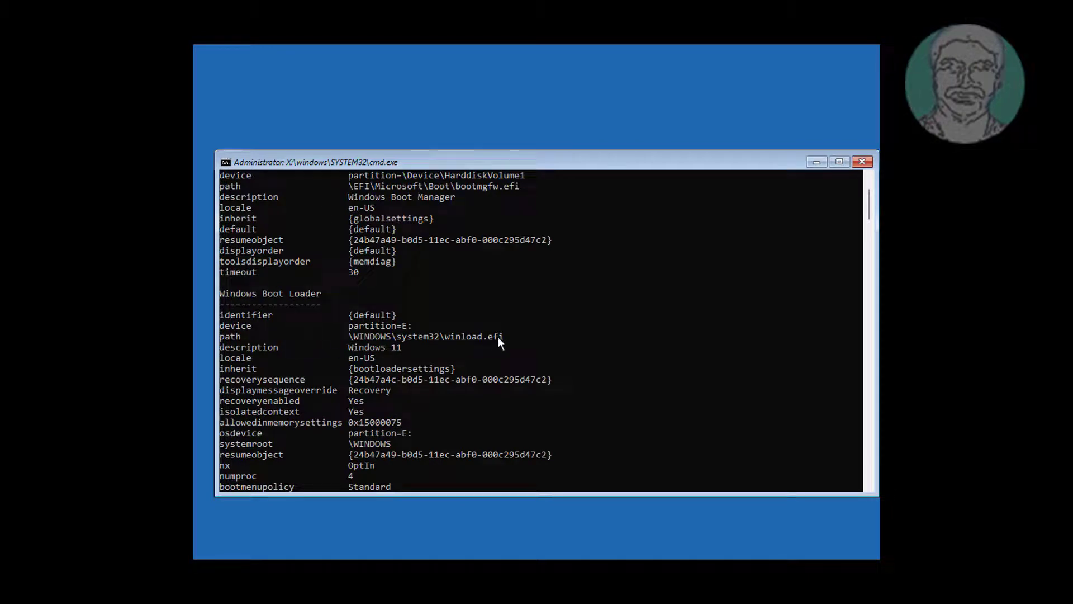
left_click_drag(497, 336, 220, 337)
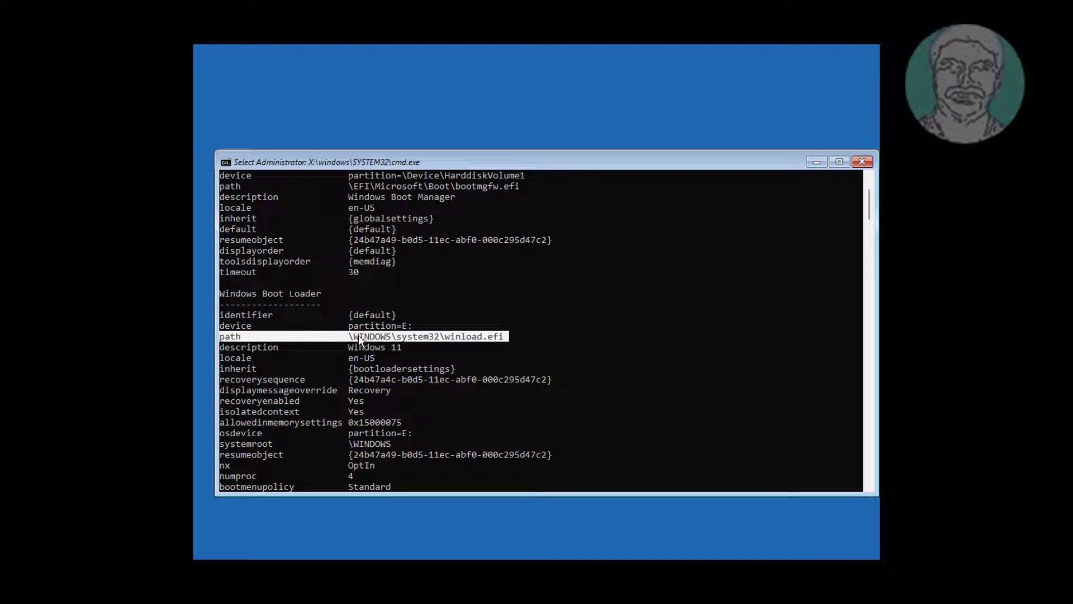
scroll(603, 377, "down", 2)
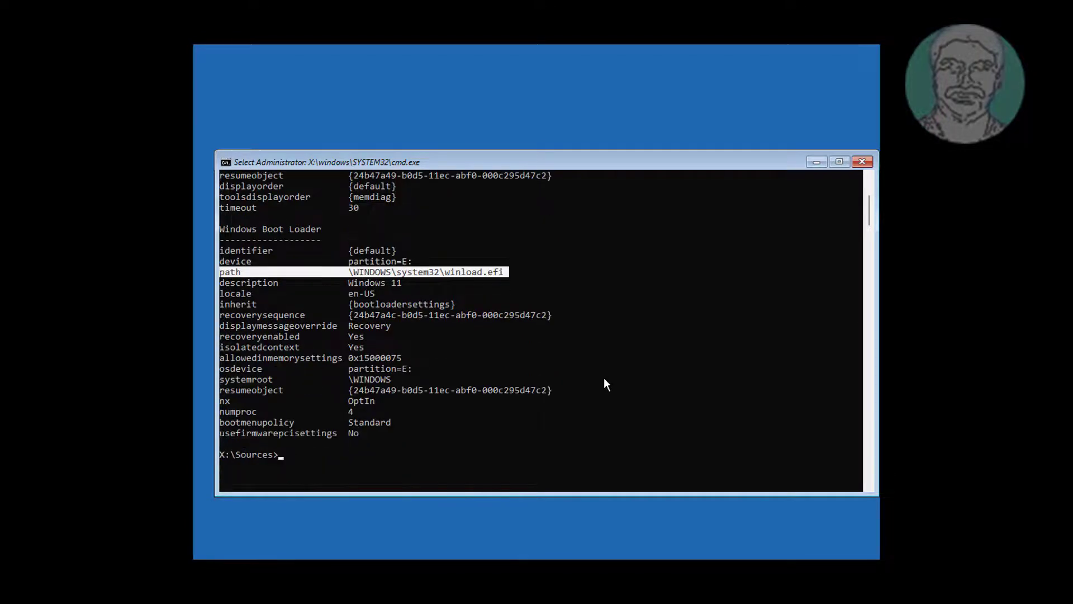
- Switch to drive E: and start typing the cd command toward windows\system32\config
type("e:")
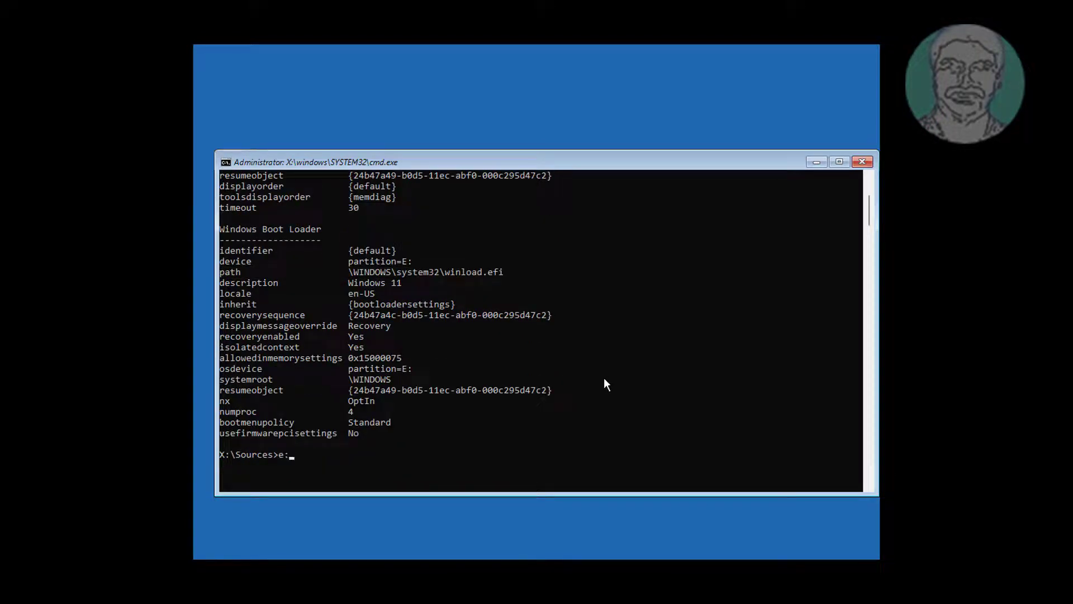
key("Return")
- Run bootrec /fixmbr, attempt bootrec /fixboot (Access is denied), and enter bootsect /nt60 sys
type("cd windows")
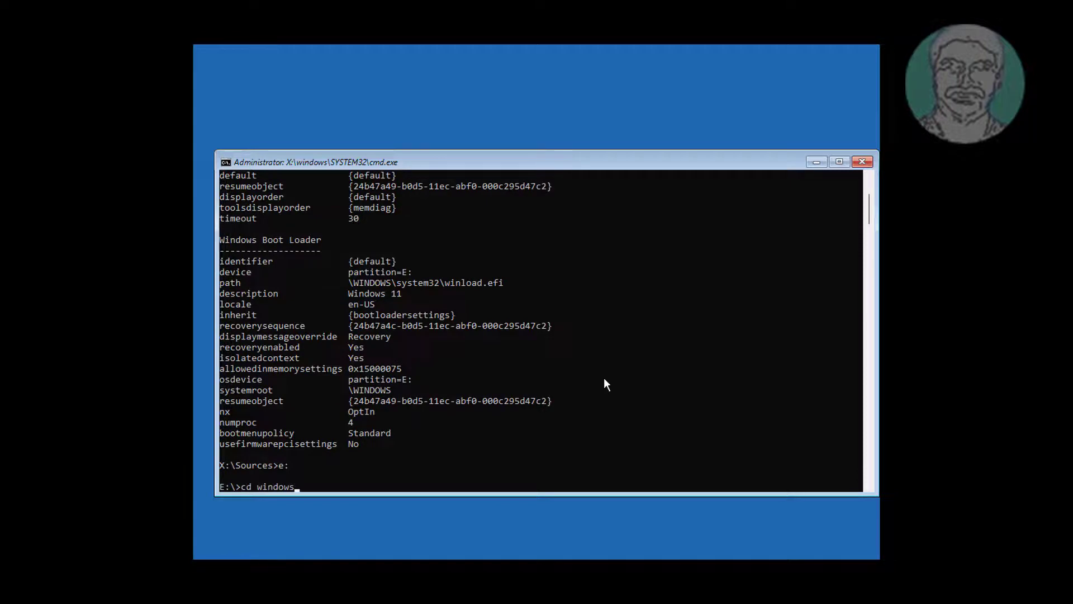
type("\\system3")
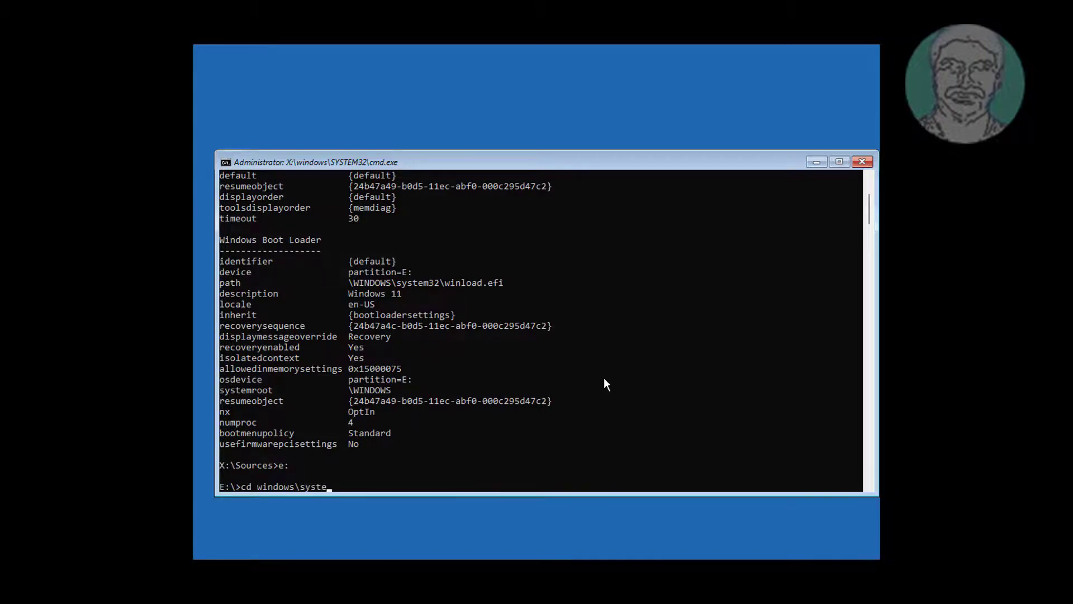
type("2\\config")
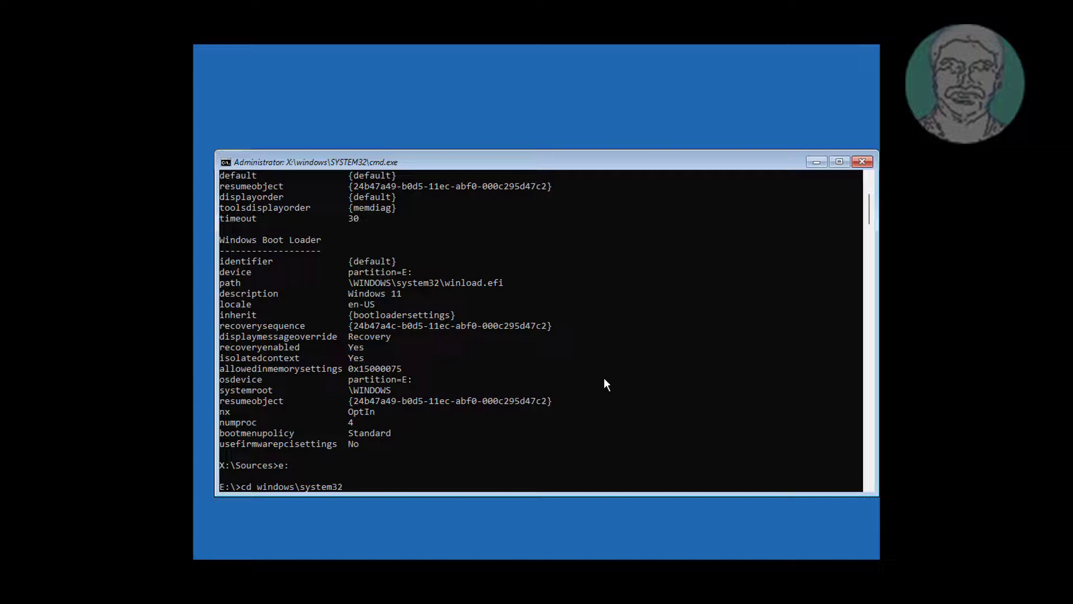
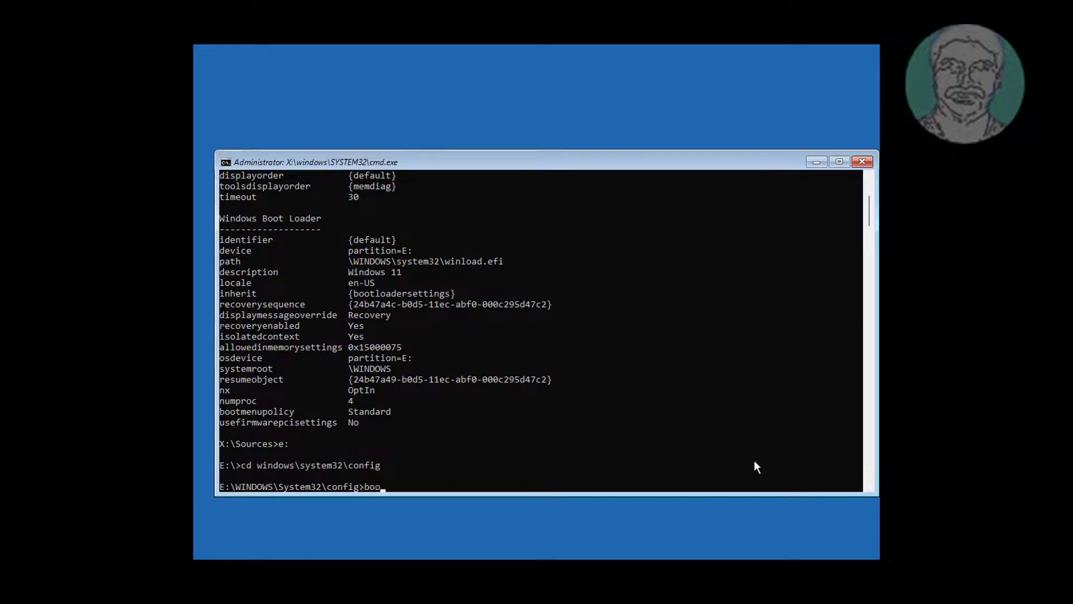
- Switch to drive E: and start typing the cd command toward windows\system32\config
- Run bootrec /fixmbr, attempt bootrec /fixboot (Access is denied), and enter bootsect /nt60 sys
type("c /fixmbr")
key("Return")
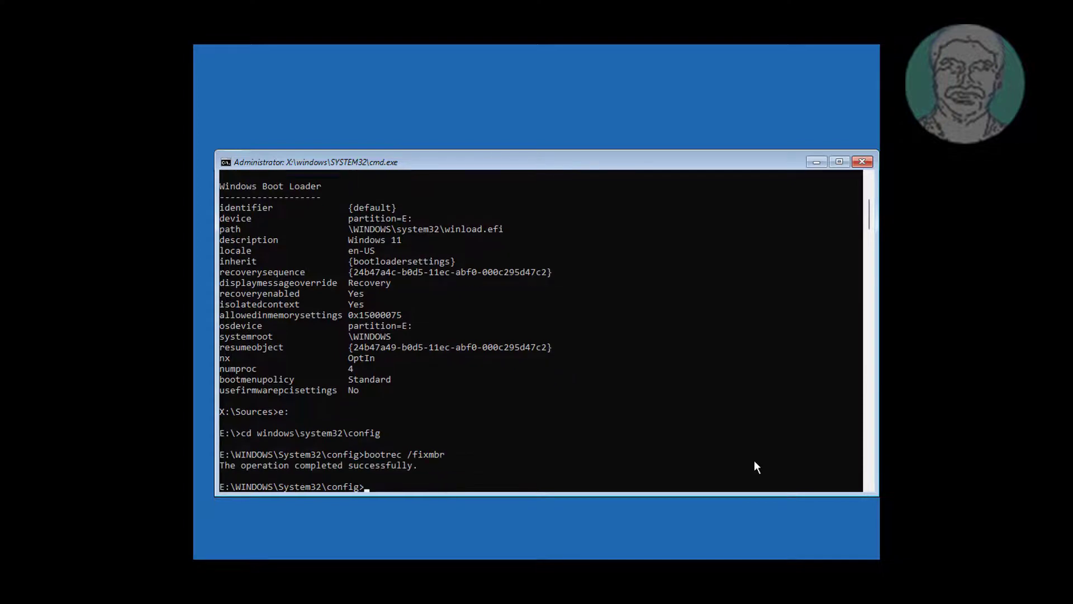
type("bootrec /fixboot")
key("Return")
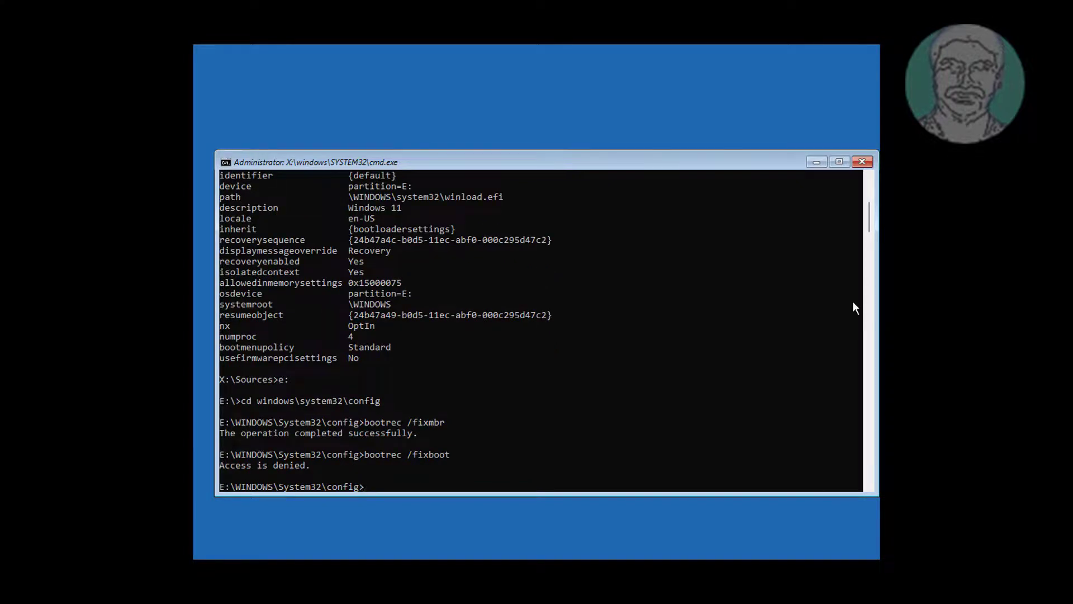
type("bootsect /nt60 sys")
- Write BOOTMGR-compatible bootcode with bootsect /nt60 sys, rerun bootrec /fixboot successfully, and enter bootrec /scanos
key("Return")
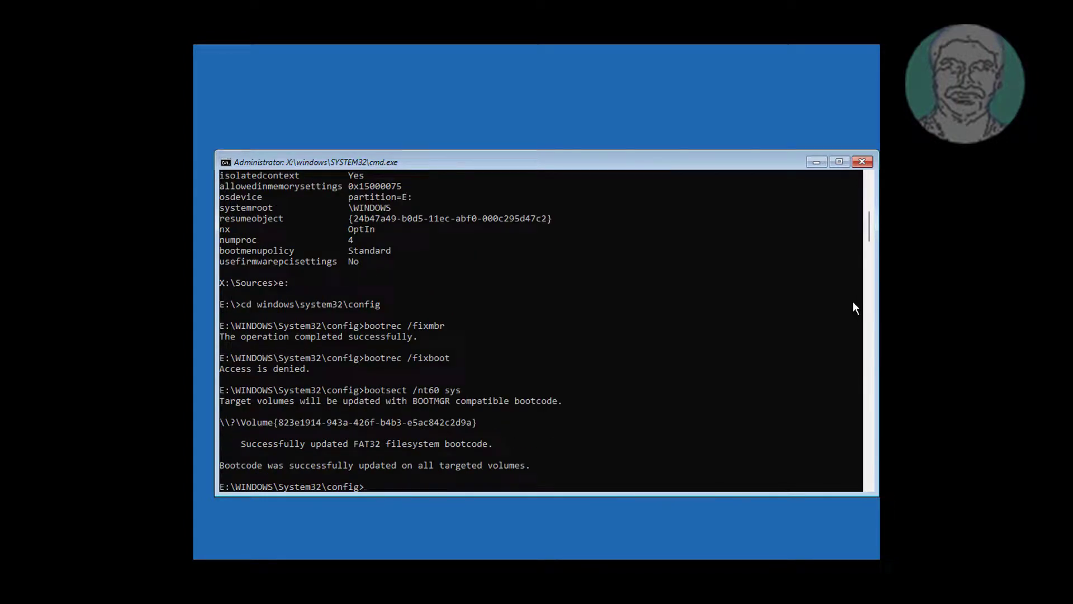
type("bootrec /fixboot")
key("Return")
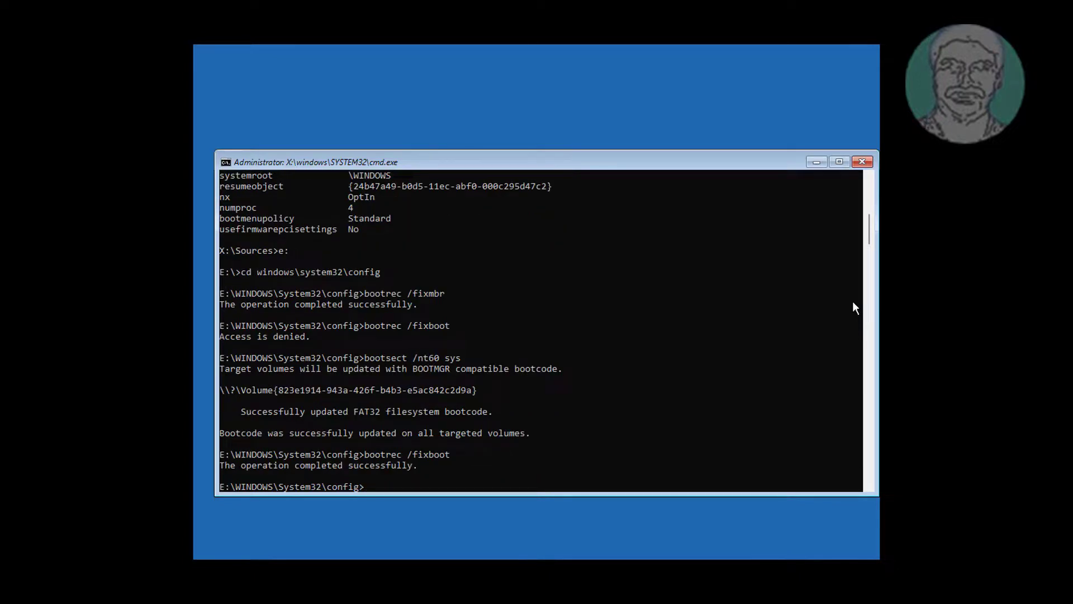
type("bootrec /scanos")
- Run bootrec /scanos, then bootrec /rebuildbcd; both find 0 Windows installations
key("Return")
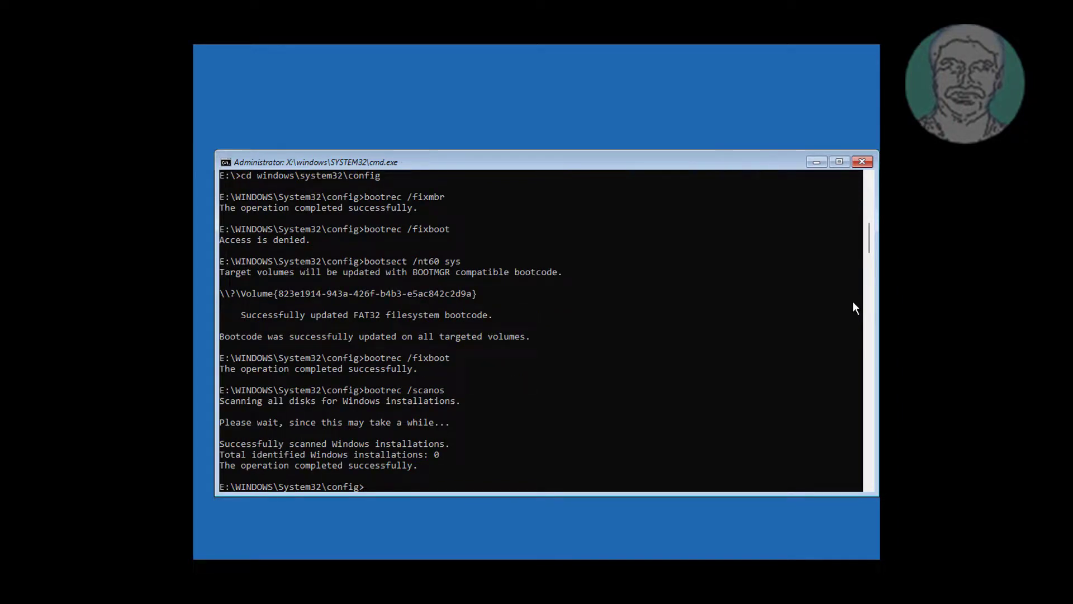
type("bootrec /rebuildbcd")
key("Return")
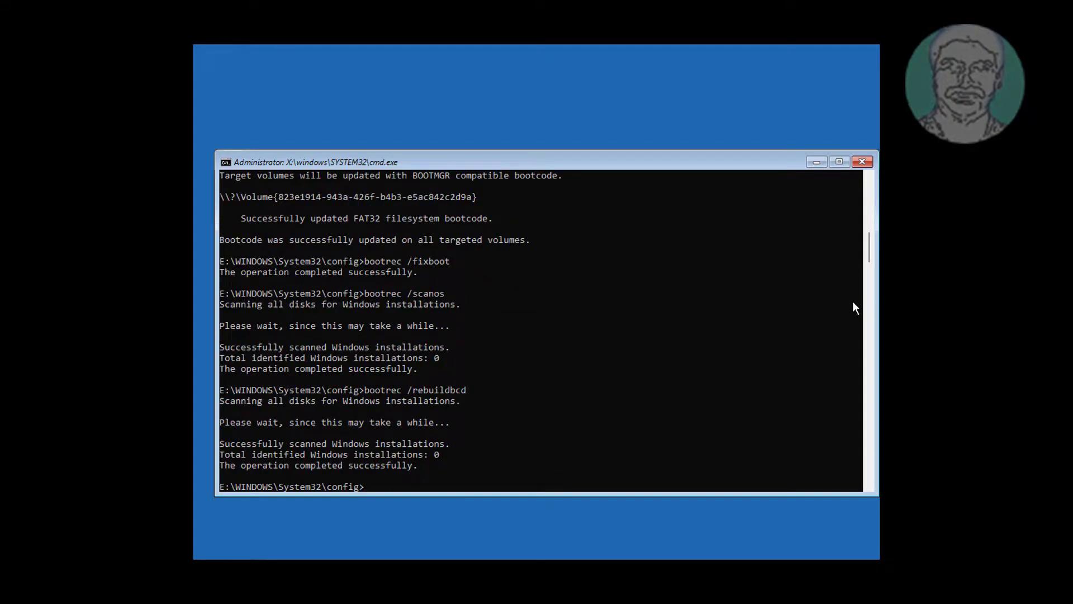
- Exit the Command Prompt and choose Continue to leave recovery for Windows 11
type("exit")
key("Return")
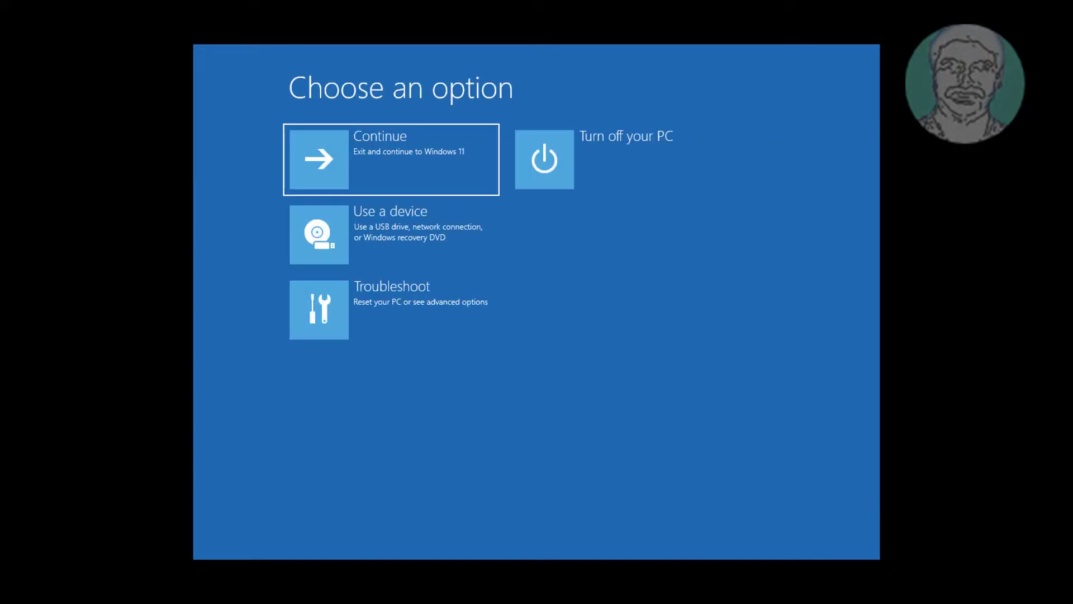
left_click(321, 164)
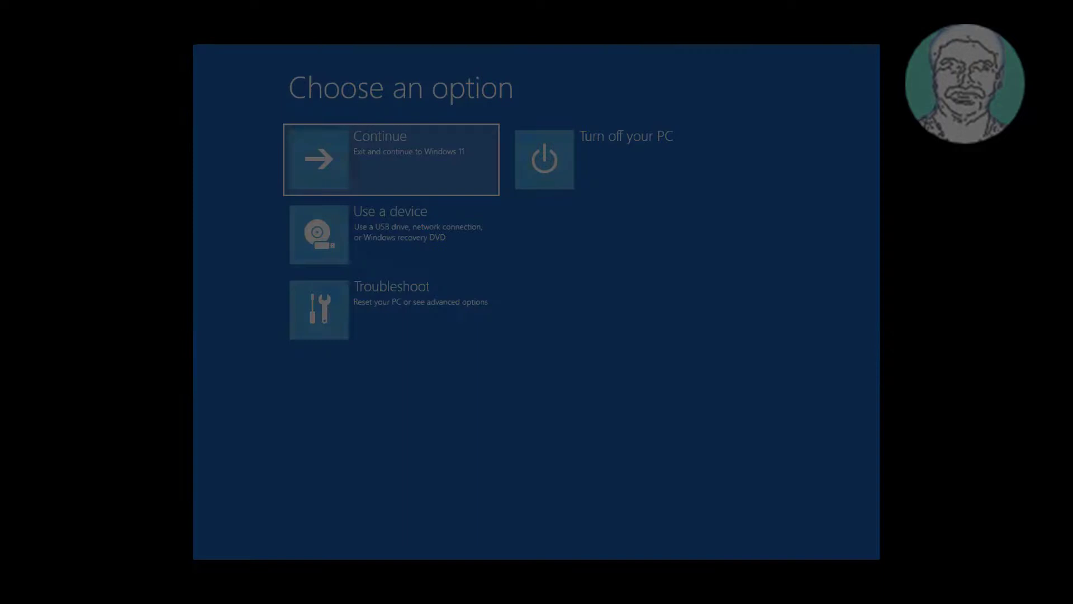